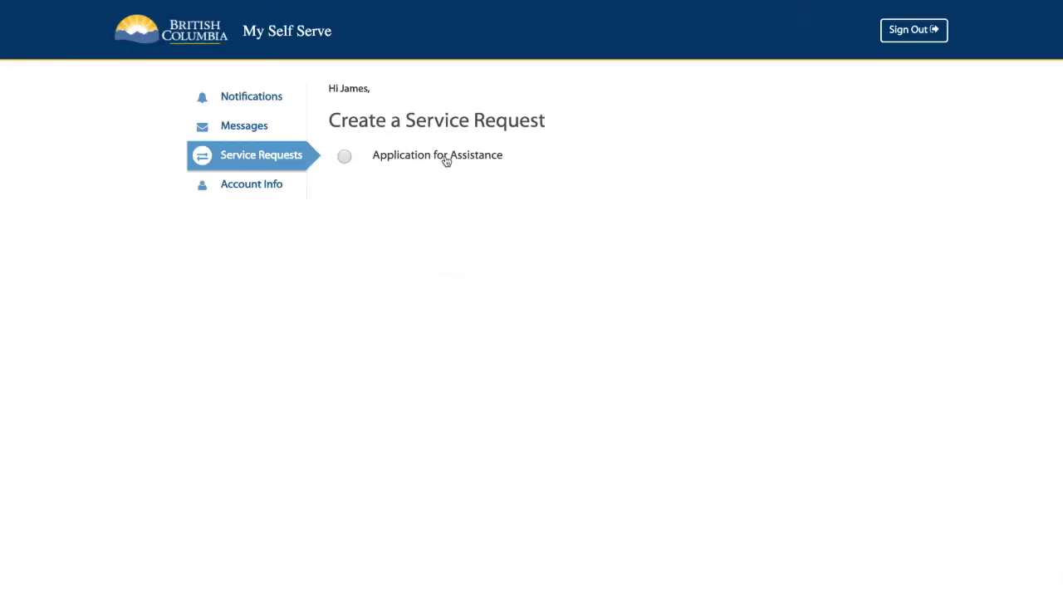
# Step: Preview choosing Application for Assistance and begin a 'Hello,' reply to the Employment Plan message
pyautogui.click(446, 162)
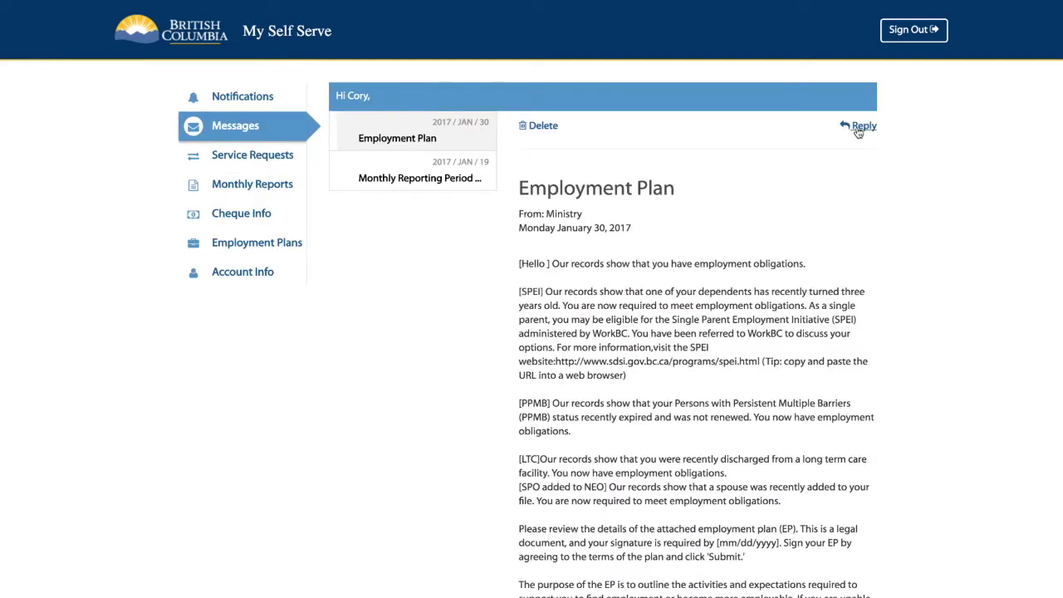
pyautogui.click(858, 130)
pyautogui.click(543, 213)
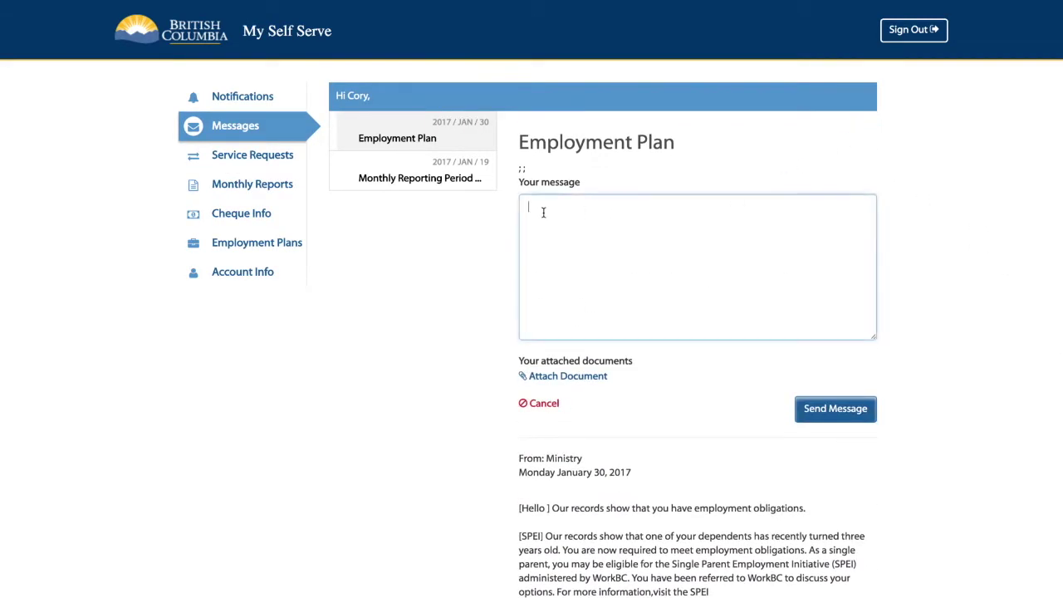
pyautogui.write('Hello,')
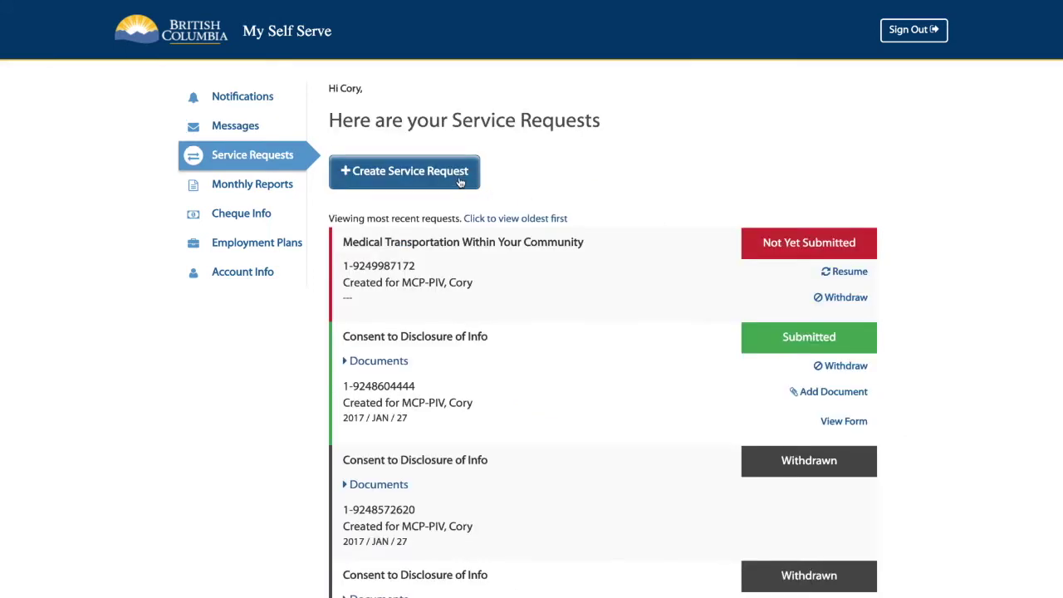
# Step: Preview a new monthly report, answering Yes to still needing assistance and signing with a 4-digit PIN
pyautogui.click(459, 179)
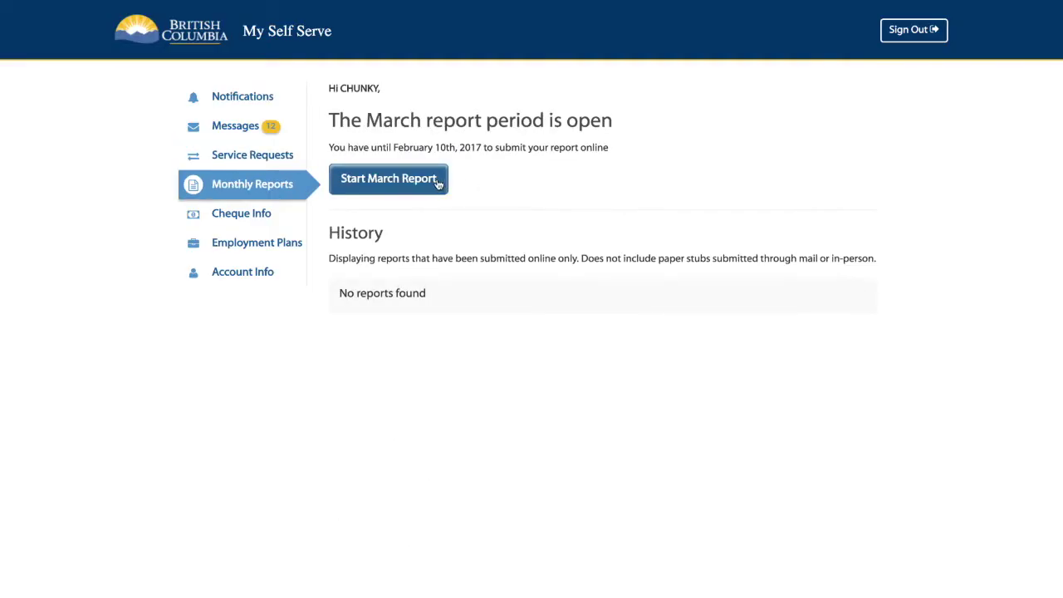
pyautogui.click(439, 182)
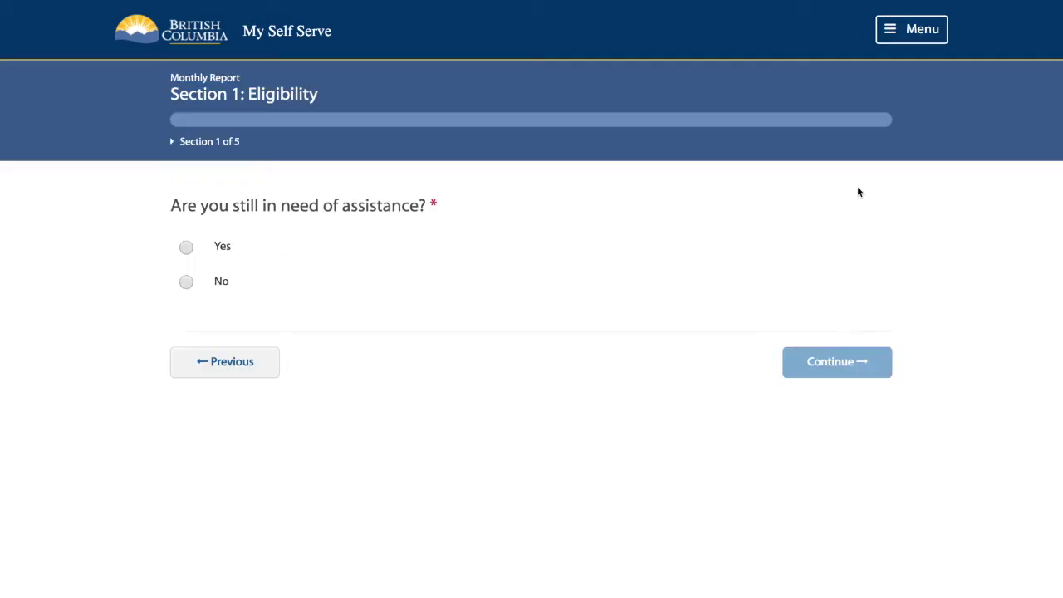
pyautogui.click(238, 247)
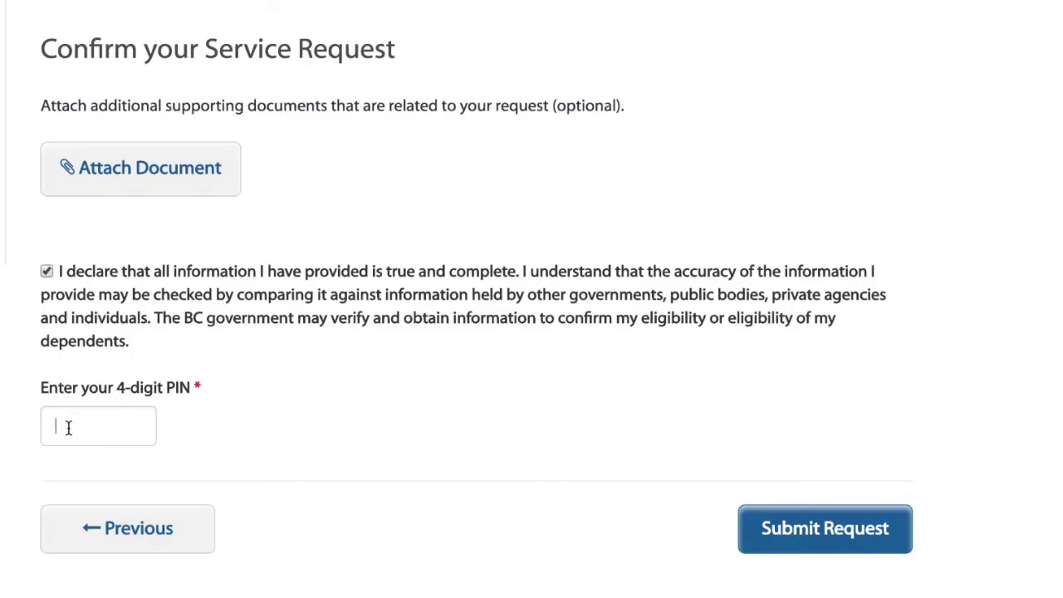
pyautogui.click(68, 428)
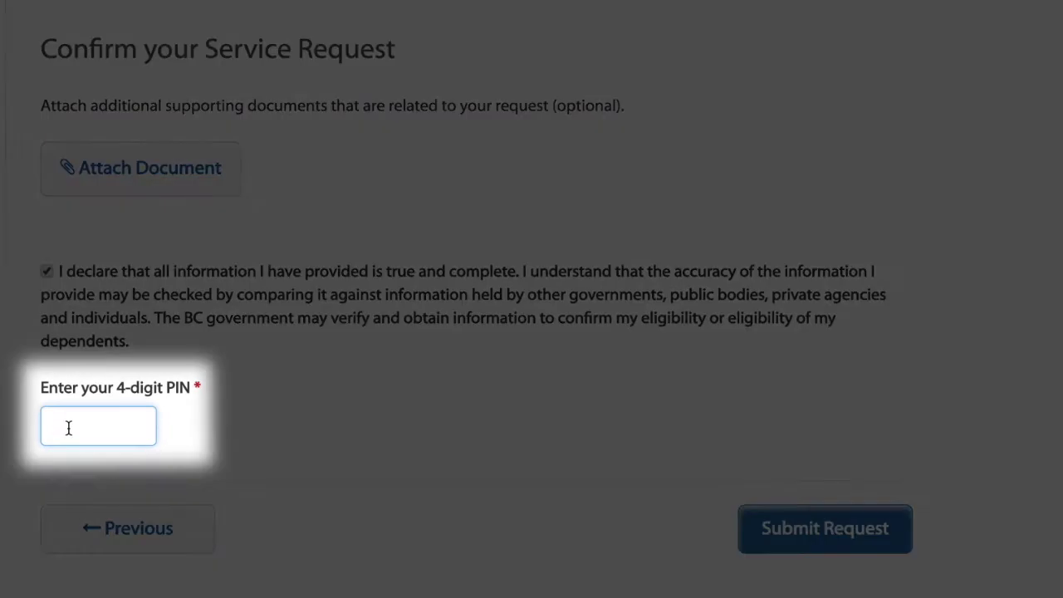
pyautogui.write('1234')
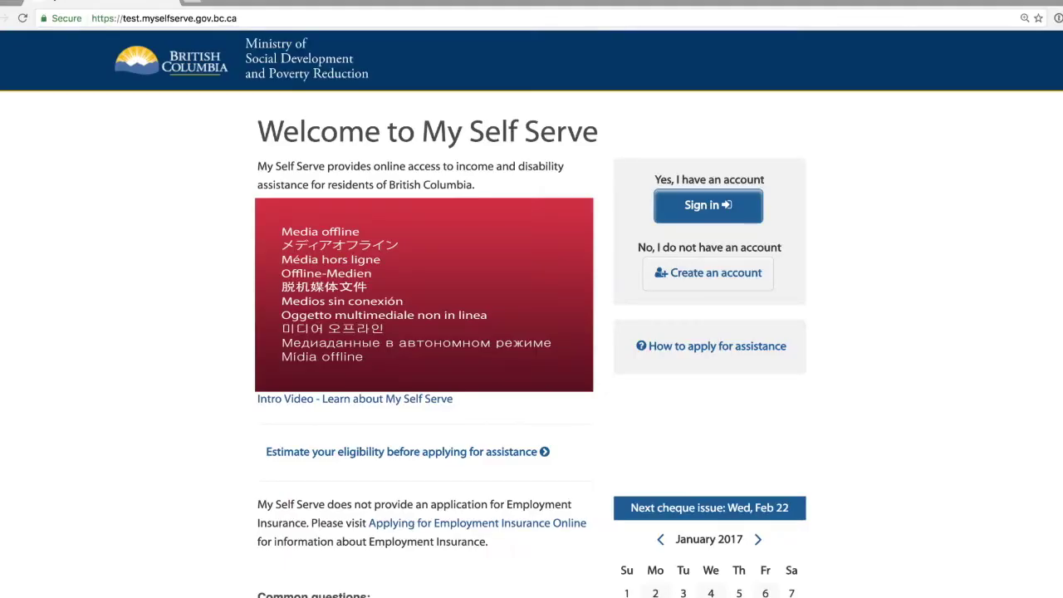
pyautogui.click(770, 277)
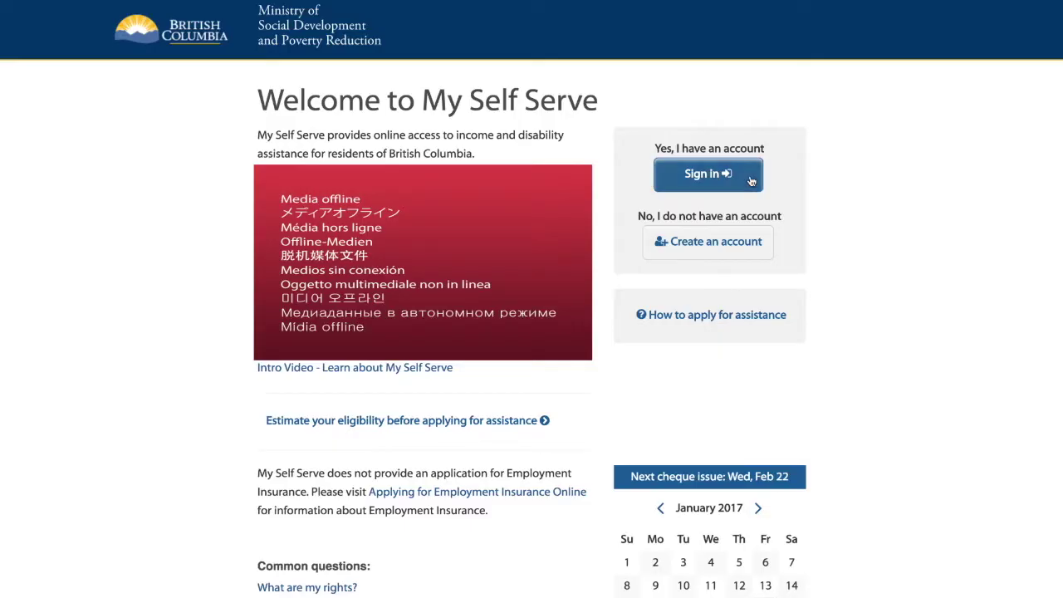
pyautogui.click(751, 181)
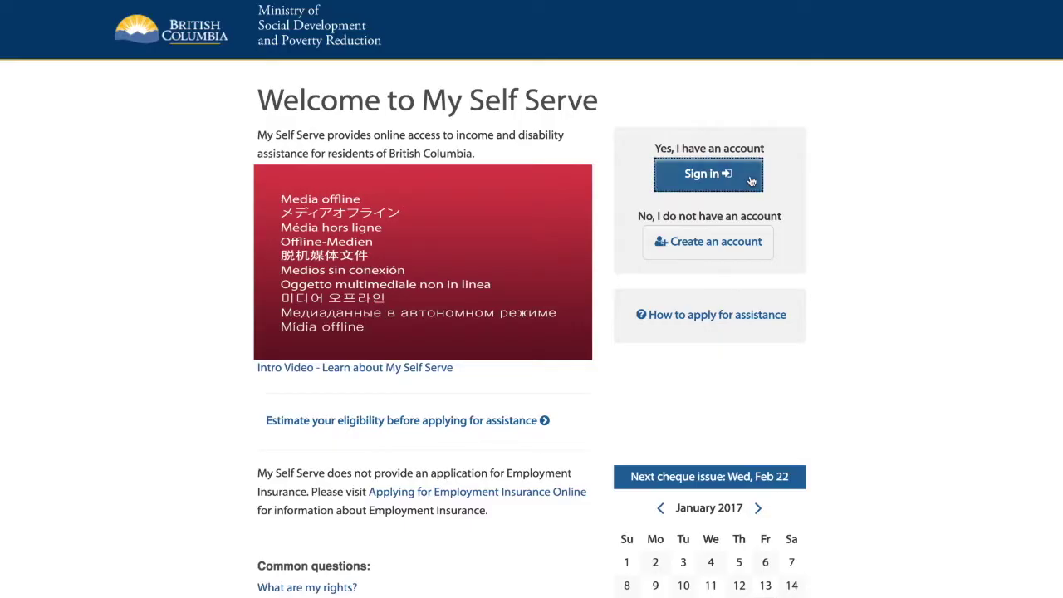
# Step: Sign in to My Self Serve with the account's username and password
pyautogui.press('Tab')
pyautogui.write('*****')
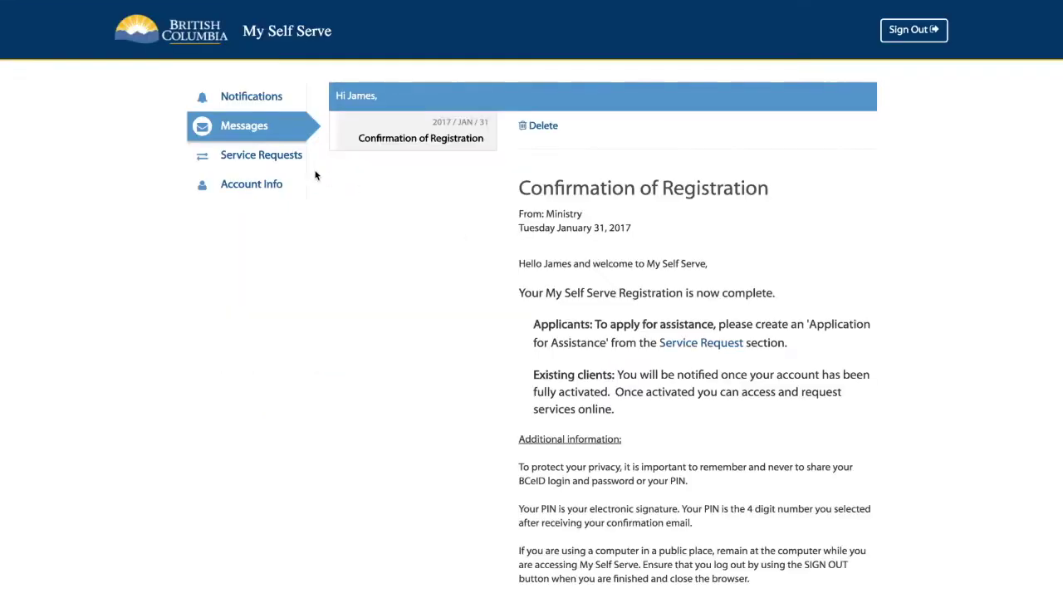
# Step: Create an Application for Assistance service request for the applicant
pyautogui.click(282, 163)
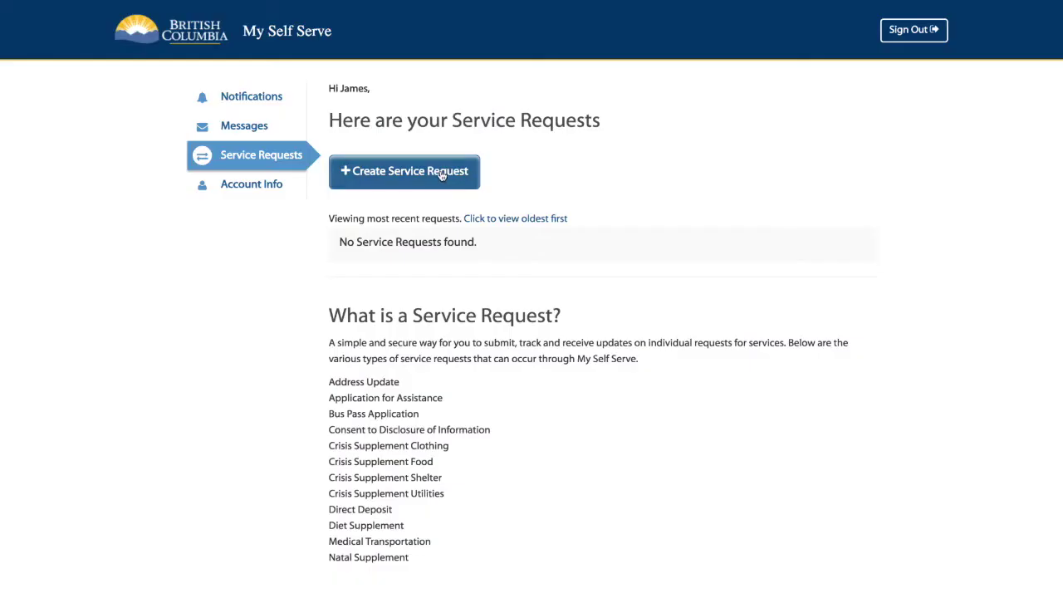
pyautogui.click(448, 186)
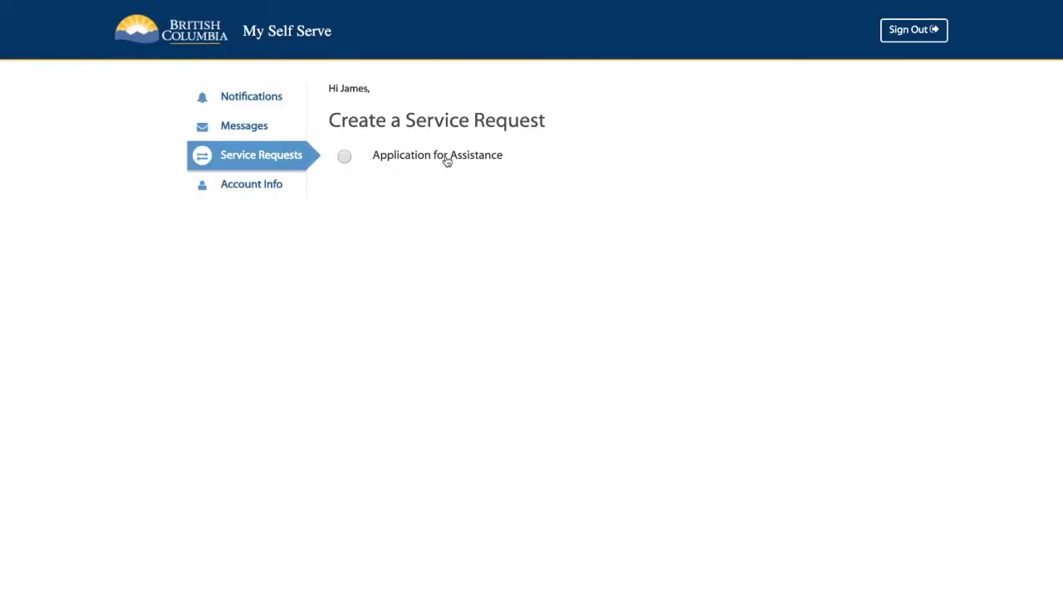
pyautogui.click(446, 161)
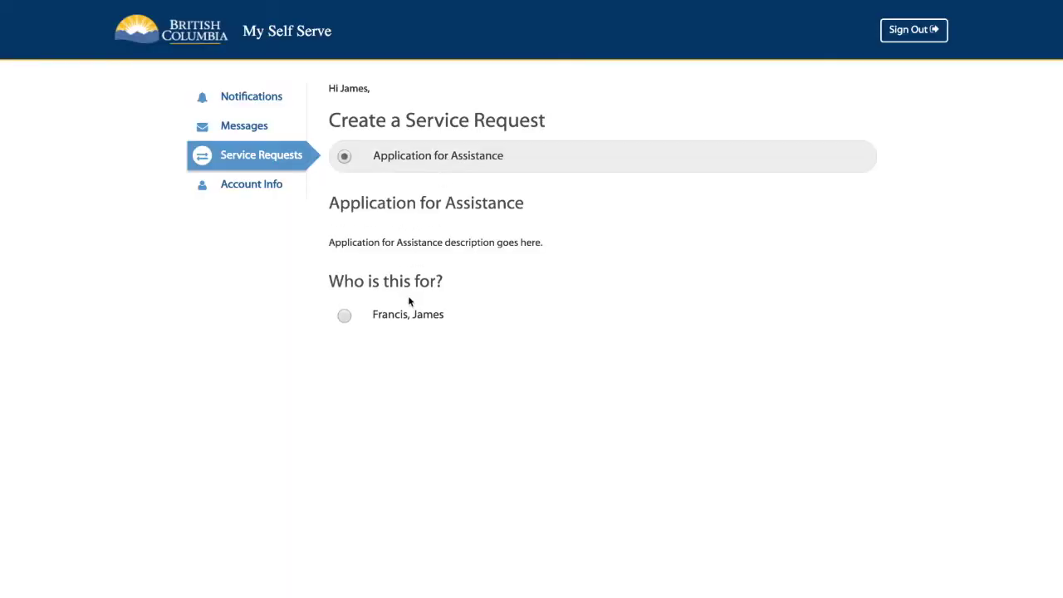
pyautogui.click(406, 319)
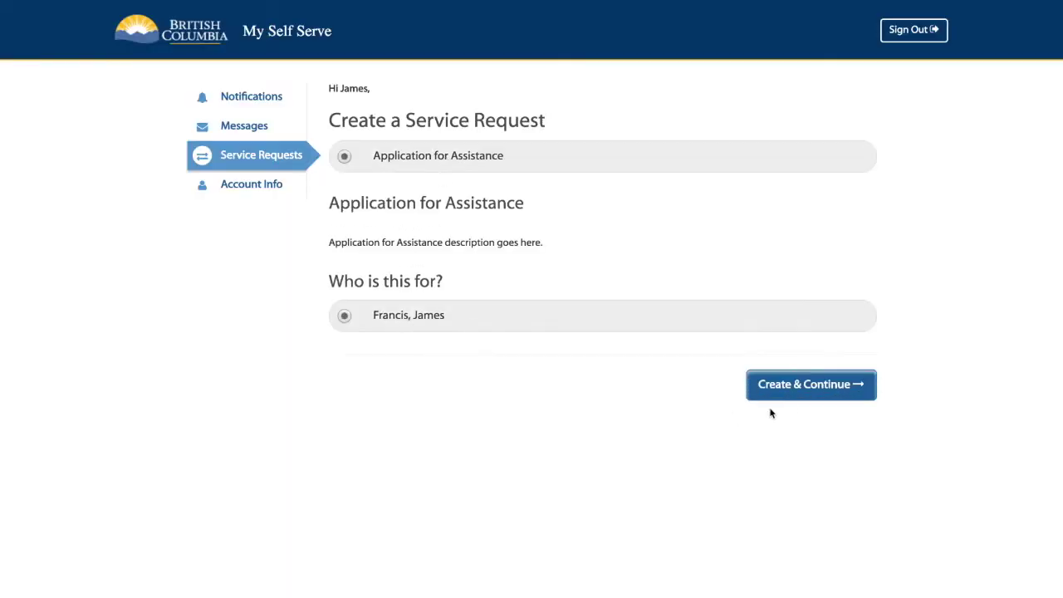
pyautogui.click(820, 391)
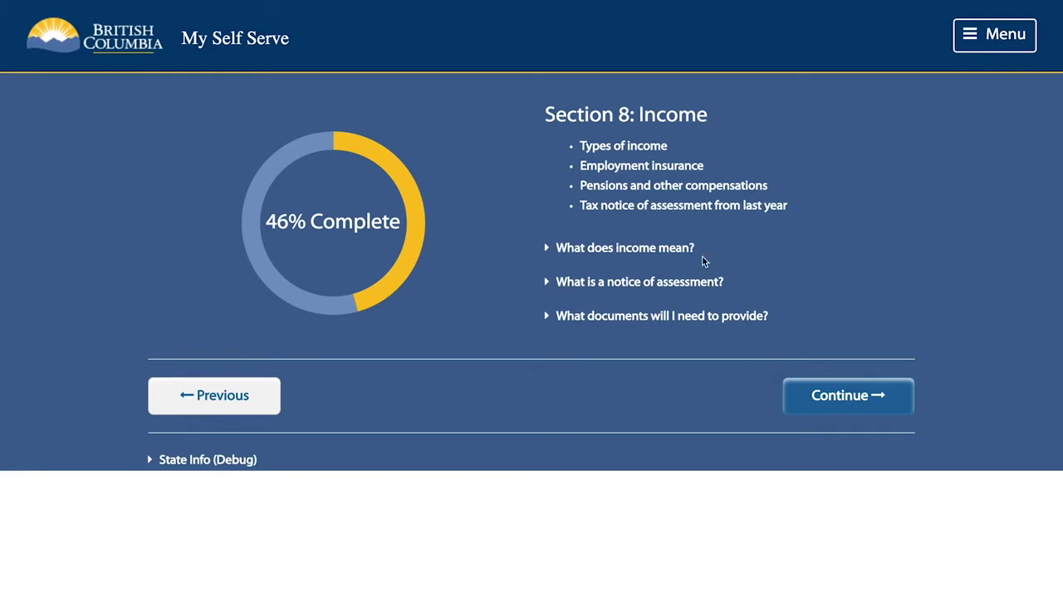
# Step: Expand the help topics on what counts as income and which documents are required
pyautogui.click(671, 252)
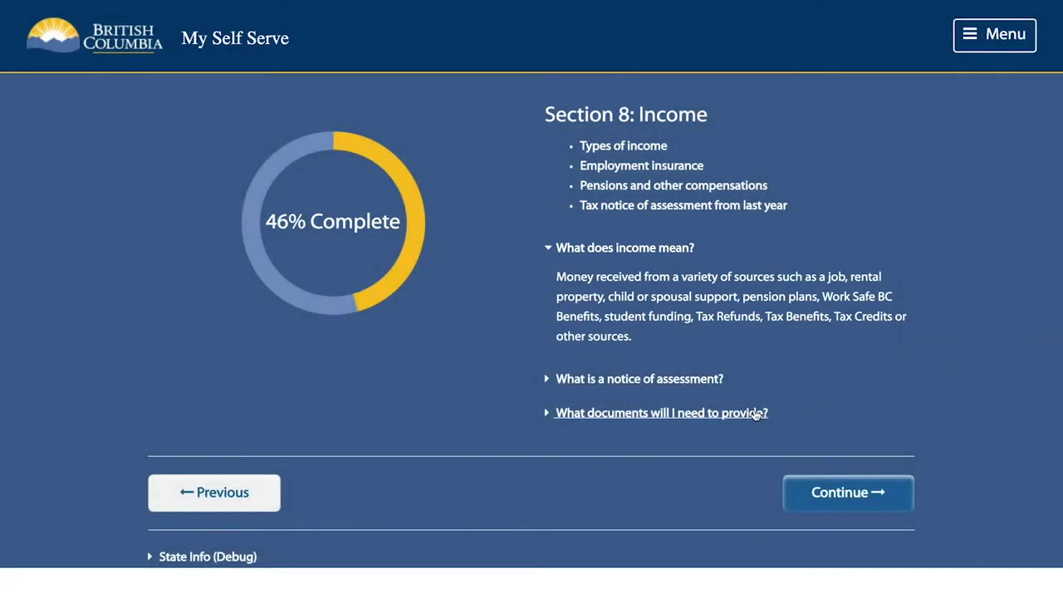
pyautogui.click(756, 413)
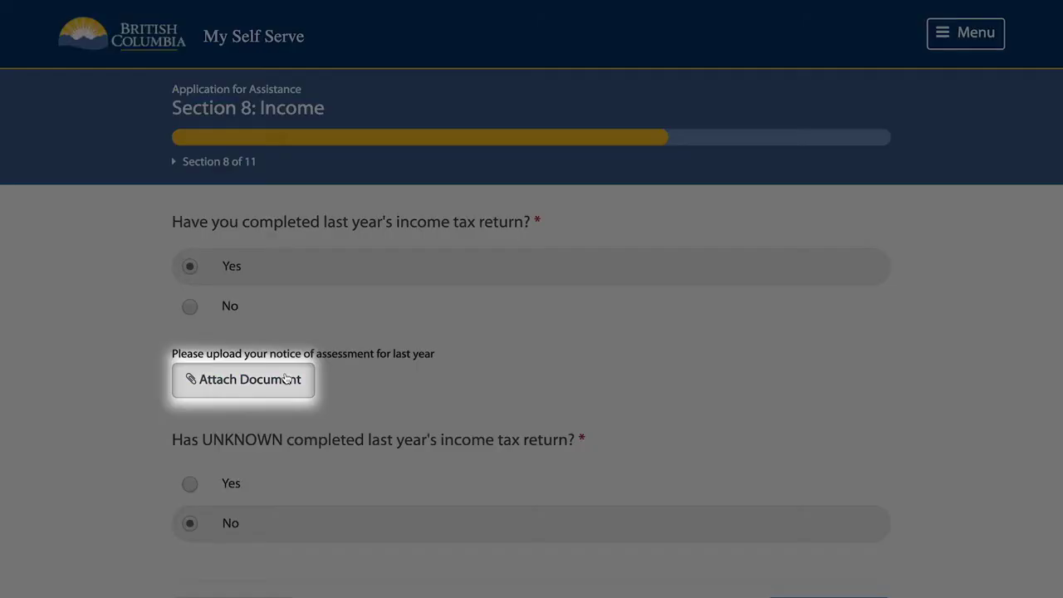
# Step: Attach last year's notice of assessment file to the tax-return question
pyautogui.click(286, 378)
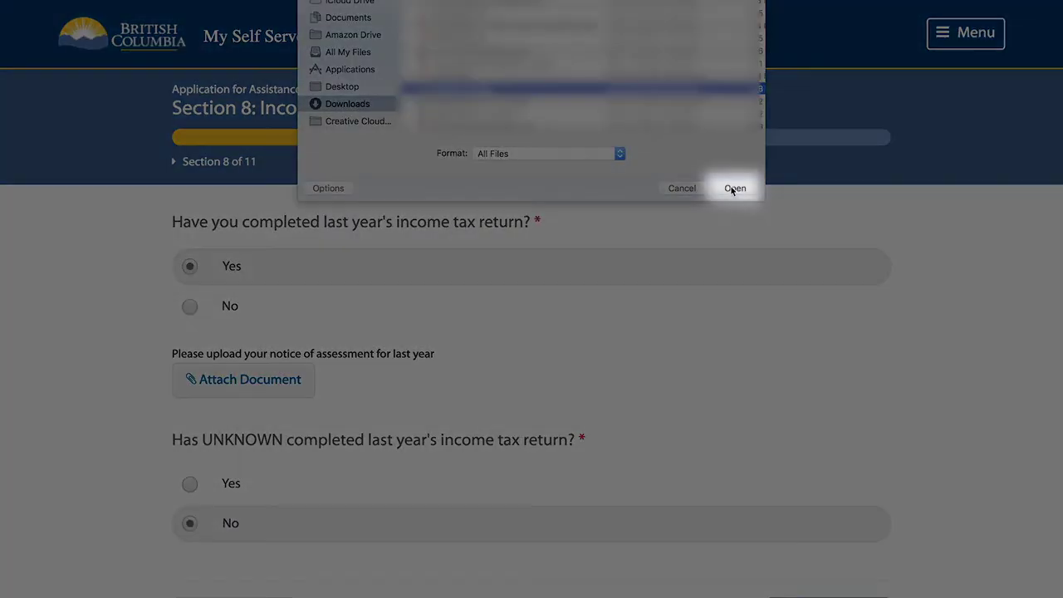
pyautogui.click(734, 188)
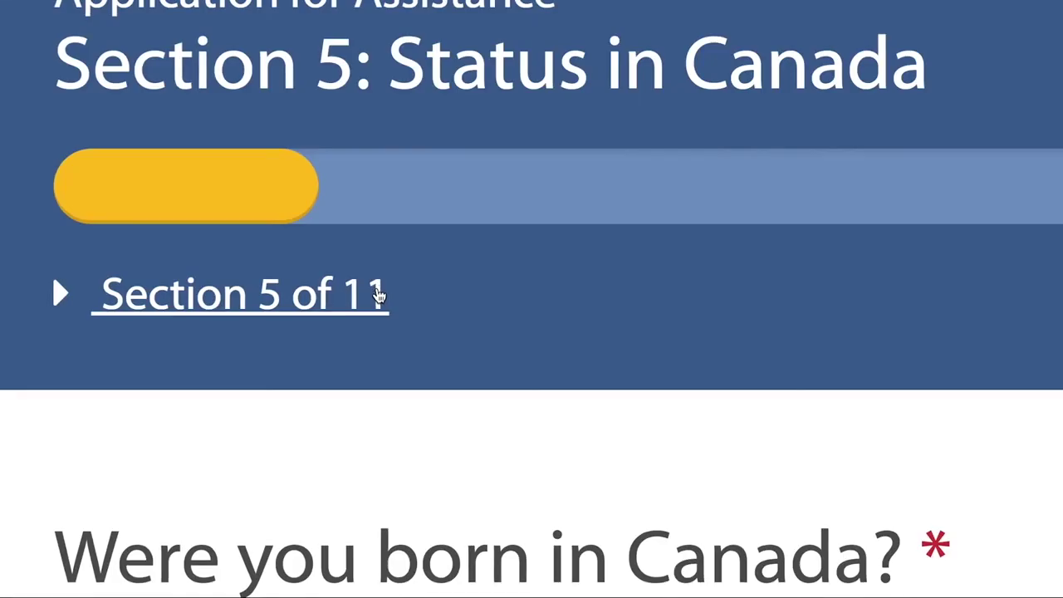
# Step: Review the eleven-section progress list, Save & Close the application, then resume it
pyautogui.click(378, 295)
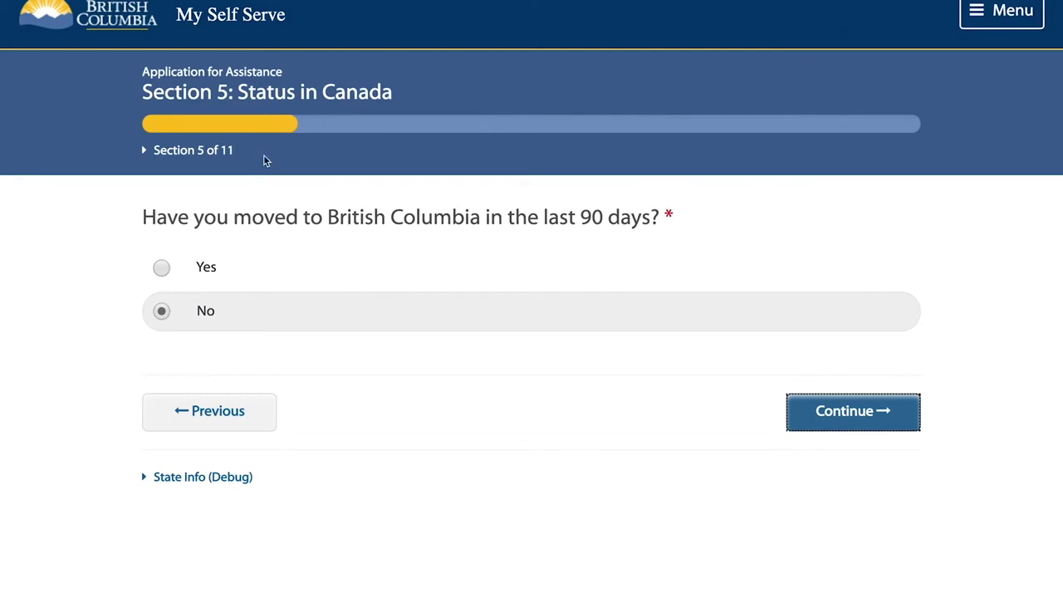
pyautogui.click(213, 155)
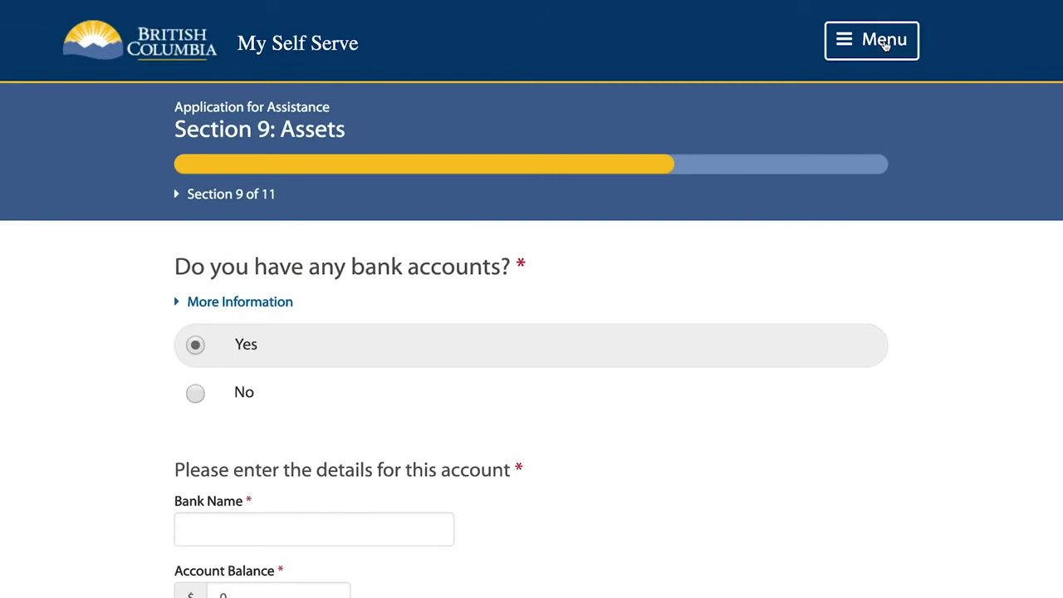
pyautogui.click(885, 46)
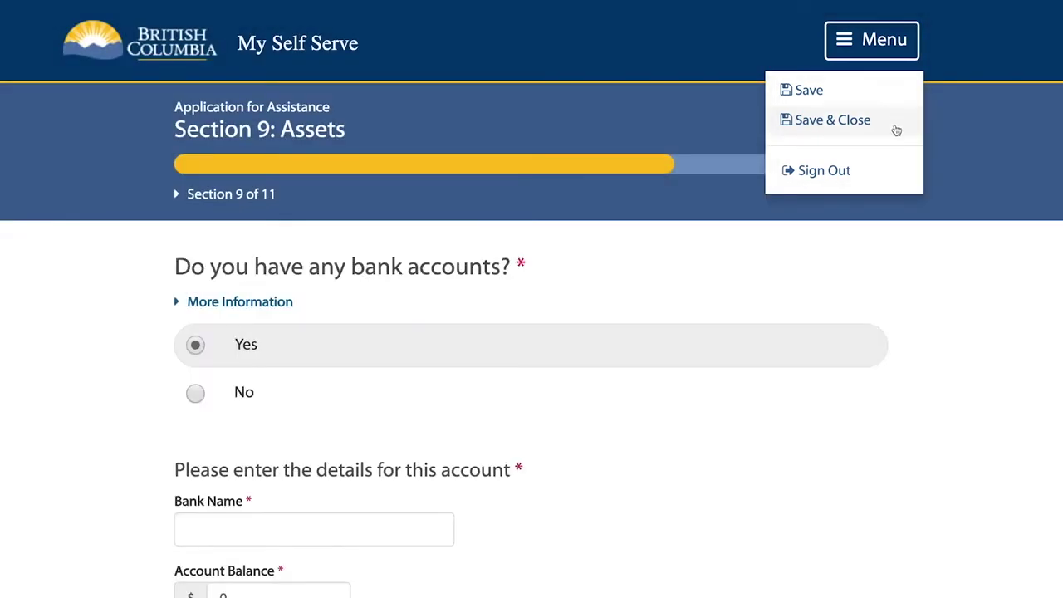
pyautogui.click(892, 126)
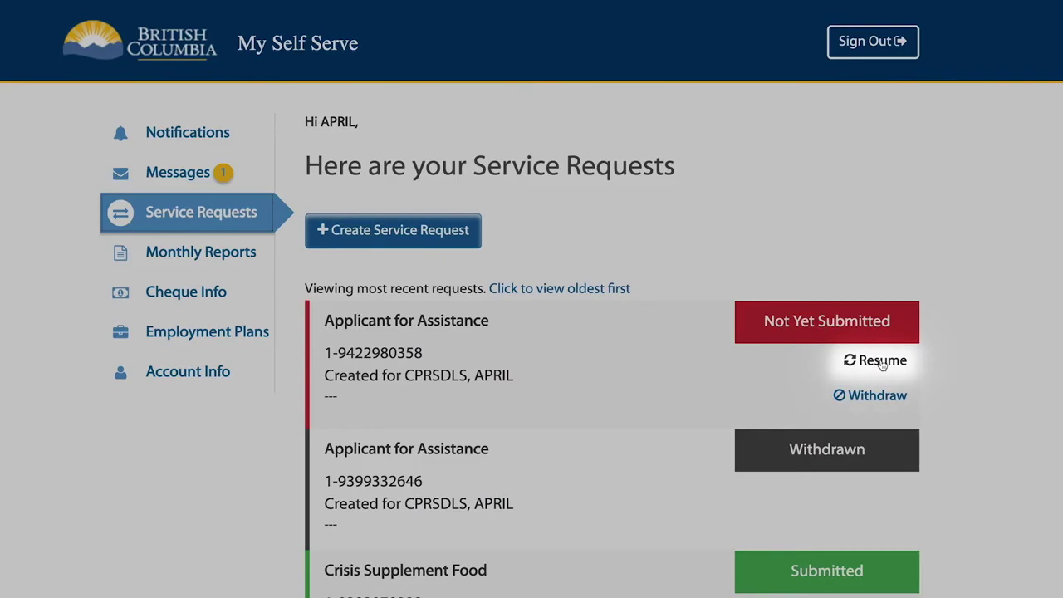
pyautogui.click(880, 362)
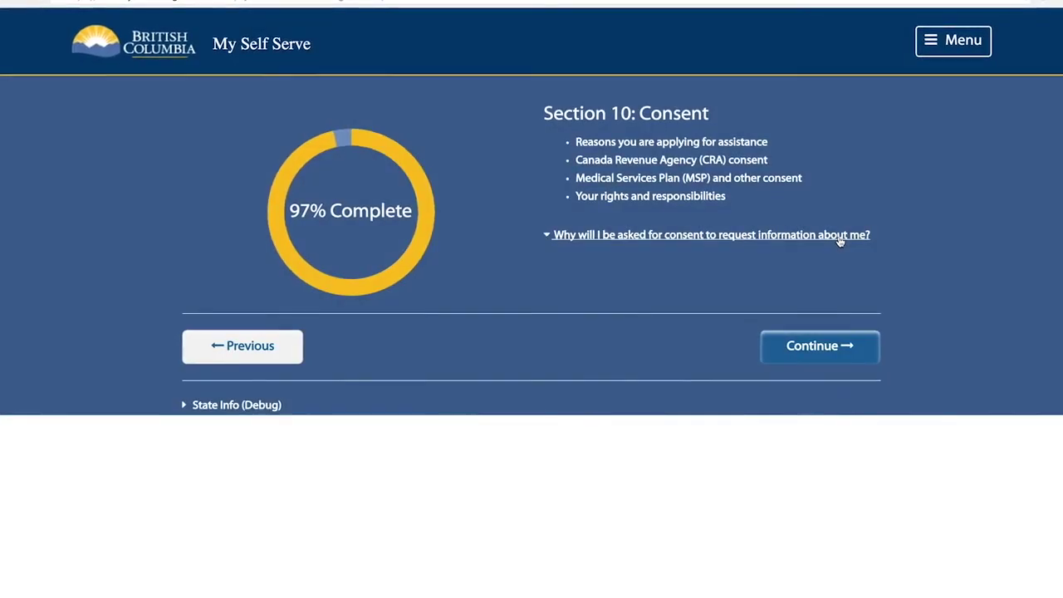
# Step: Work through the Section 10 consent pages and agree to the rights and responsibilities
pyautogui.click(838, 239)
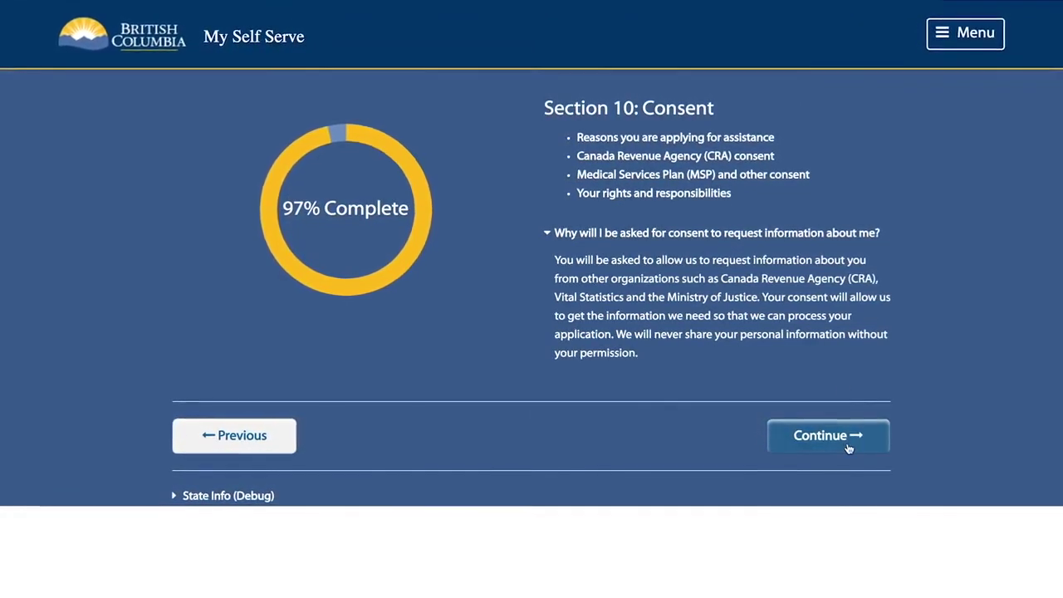
pyautogui.click(847, 438)
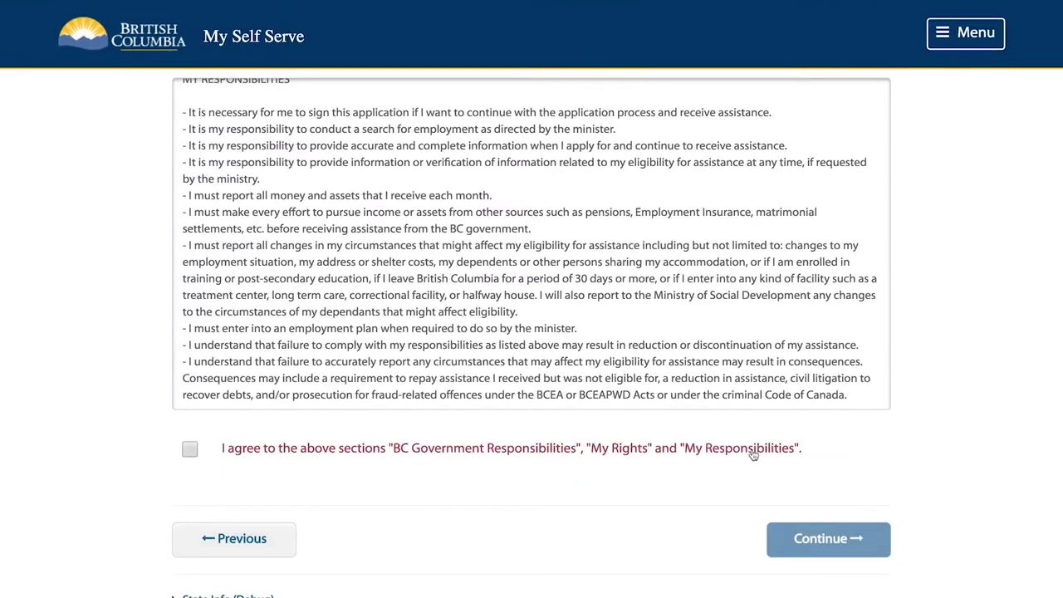
pyautogui.click(753, 453)
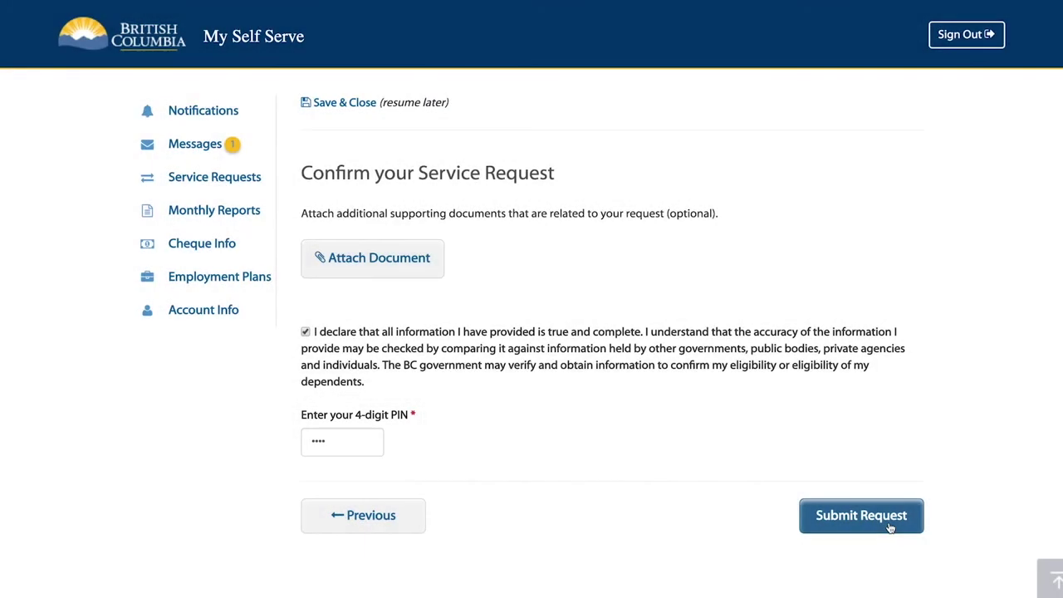
# Step: Submit the PIN-signed application and return to the Service Requests list
pyautogui.click(861, 516)
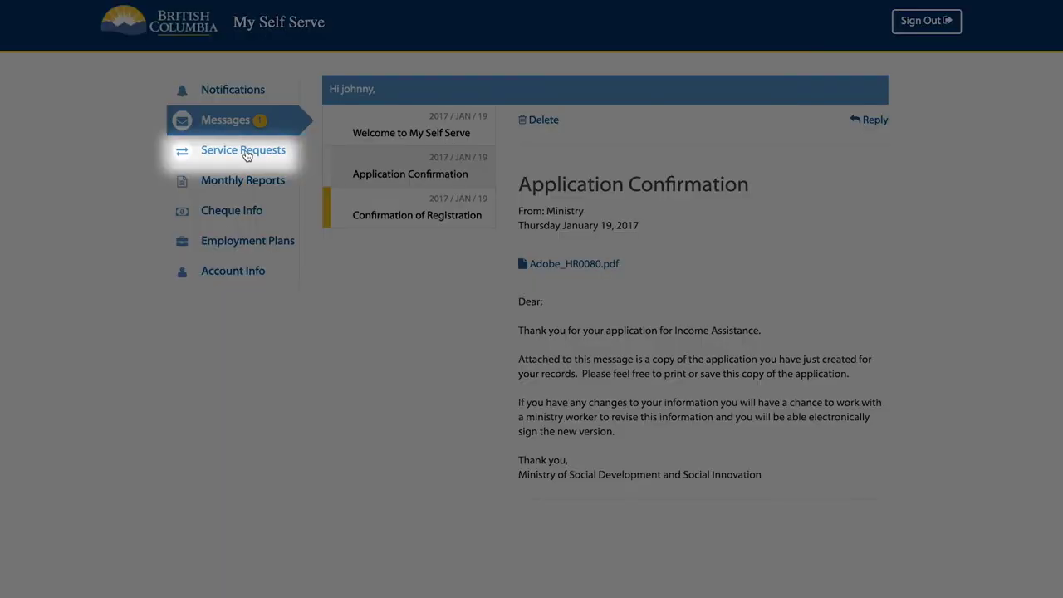
pyautogui.click(246, 152)
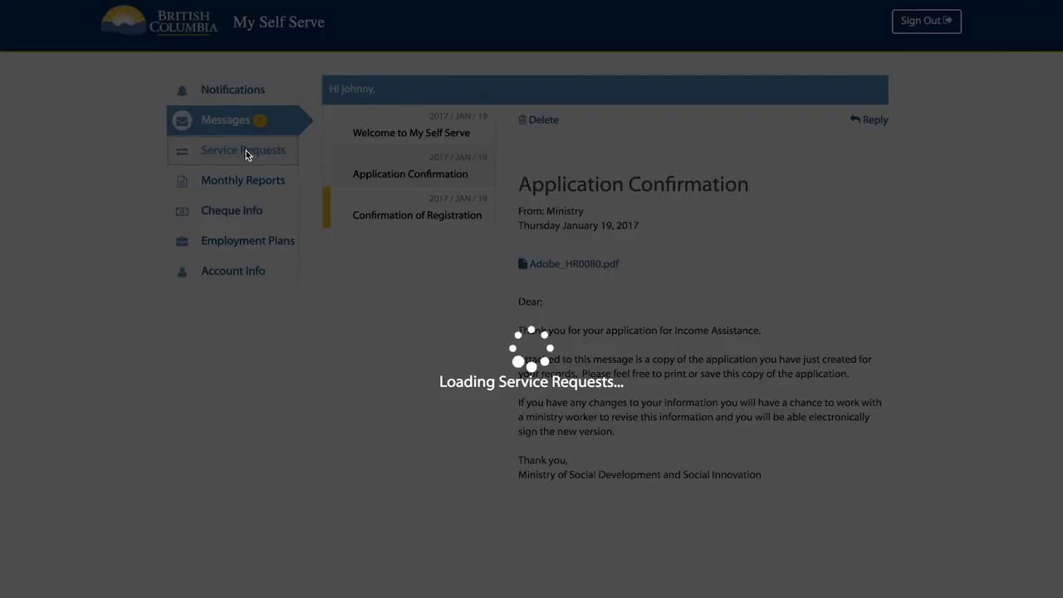